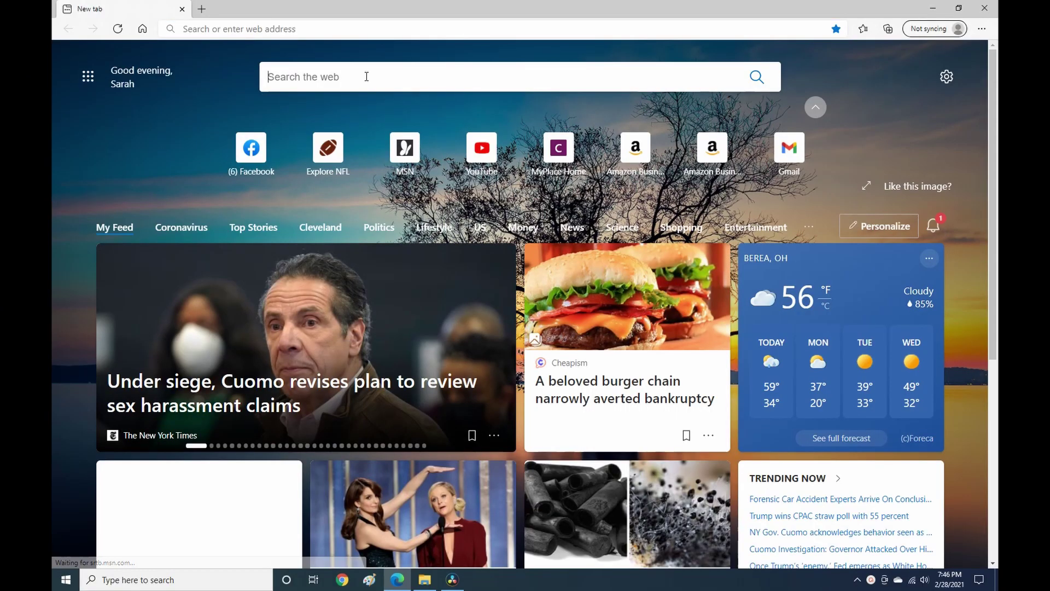
# - Search the web for 'litho' and open the Lithophane Maker website
pyautogui.click(367, 77)
pyautogui.write('litho')
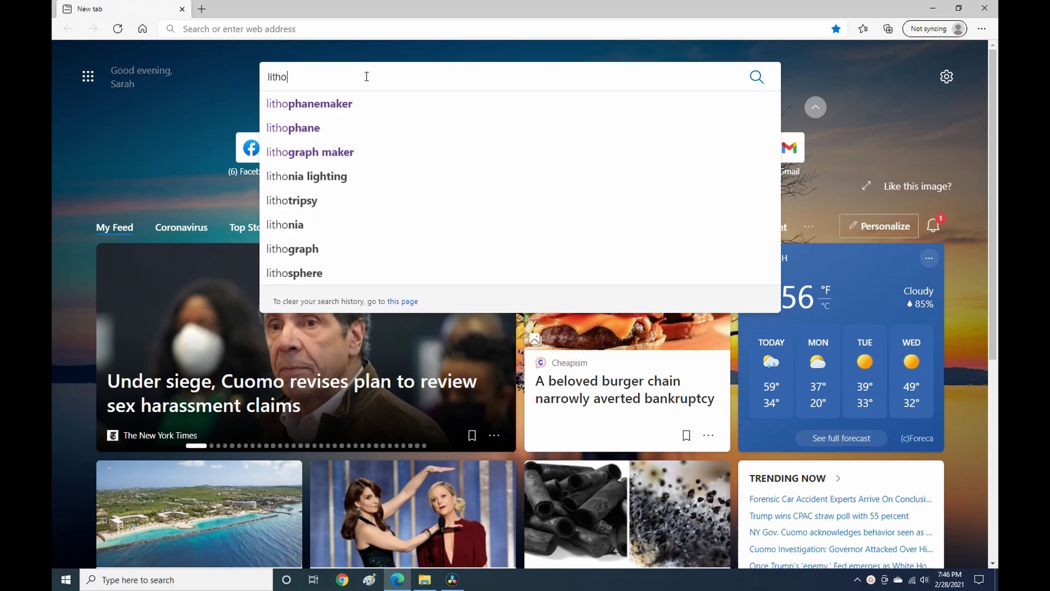
pyautogui.click(350, 105)
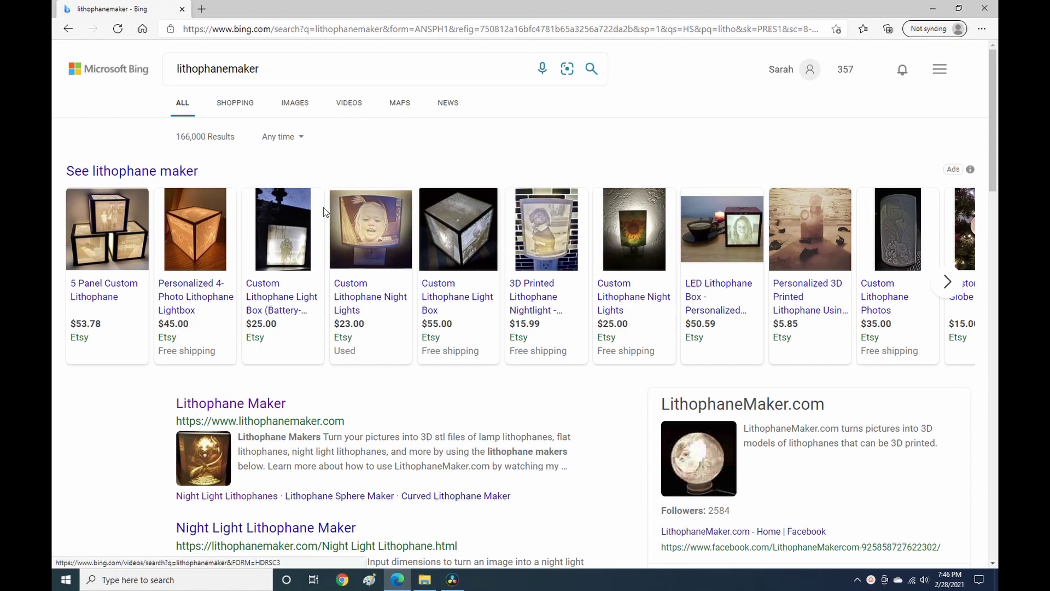
pyautogui.click(264, 405)
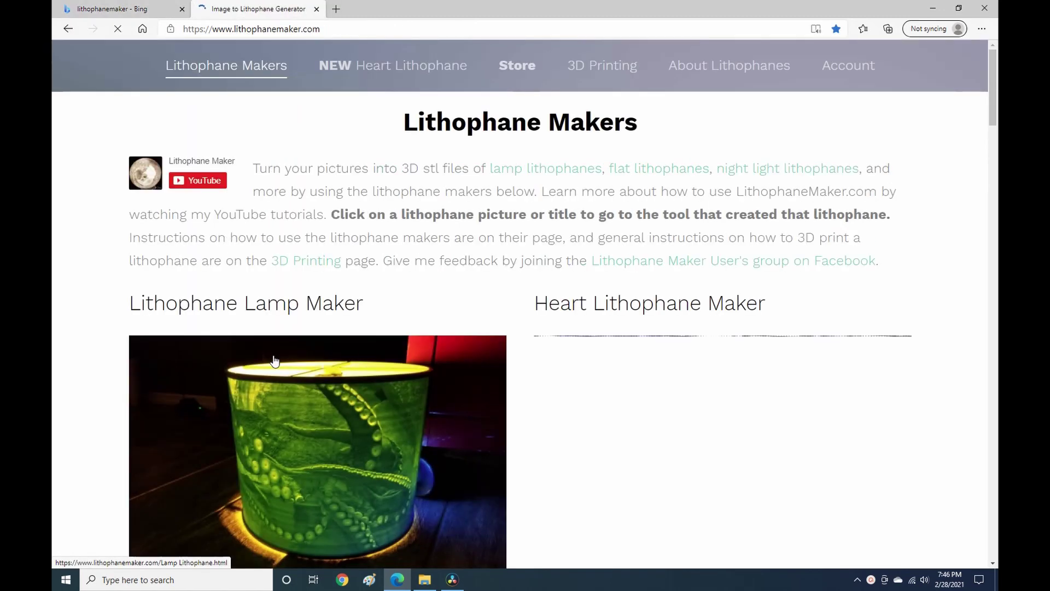
# - Scroll down the site and open the Night Light Lithophane Maker tool
pyautogui.scroll(-3, 274, 360)
pyautogui.scroll(-6, 274, 358)
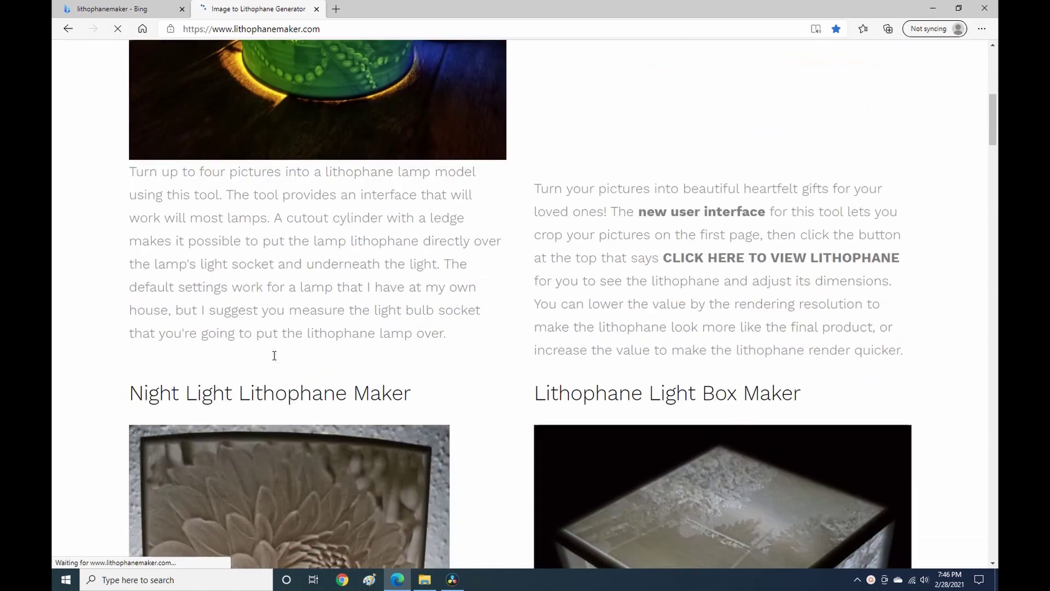
pyautogui.scroll(-5, 273, 355)
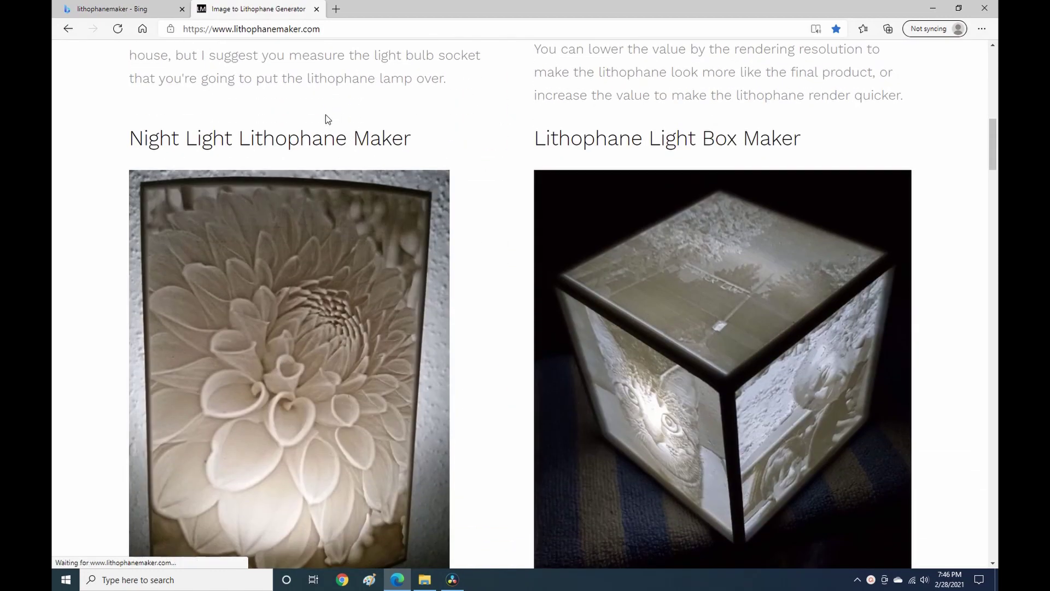
pyautogui.click(400, 143)
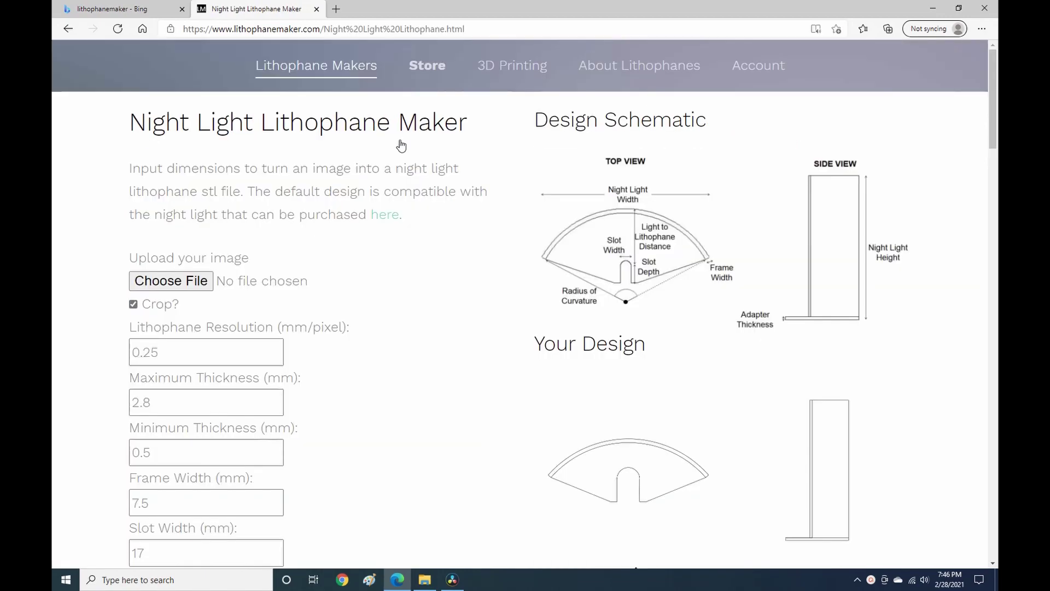
# - Choose coon.jpg from the 3D Print Coon Lithophane folder as the image to upload
pyautogui.click(203, 283)
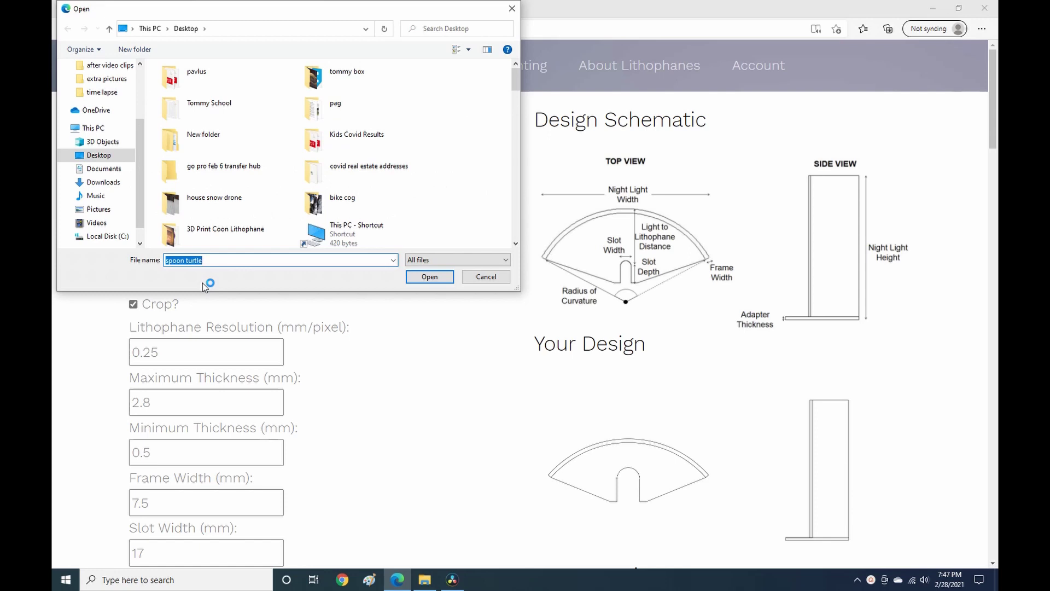
pyautogui.moveTo(516, 82); pyautogui.dragTo(517, 97)
pyautogui.doubleClick(241, 133)
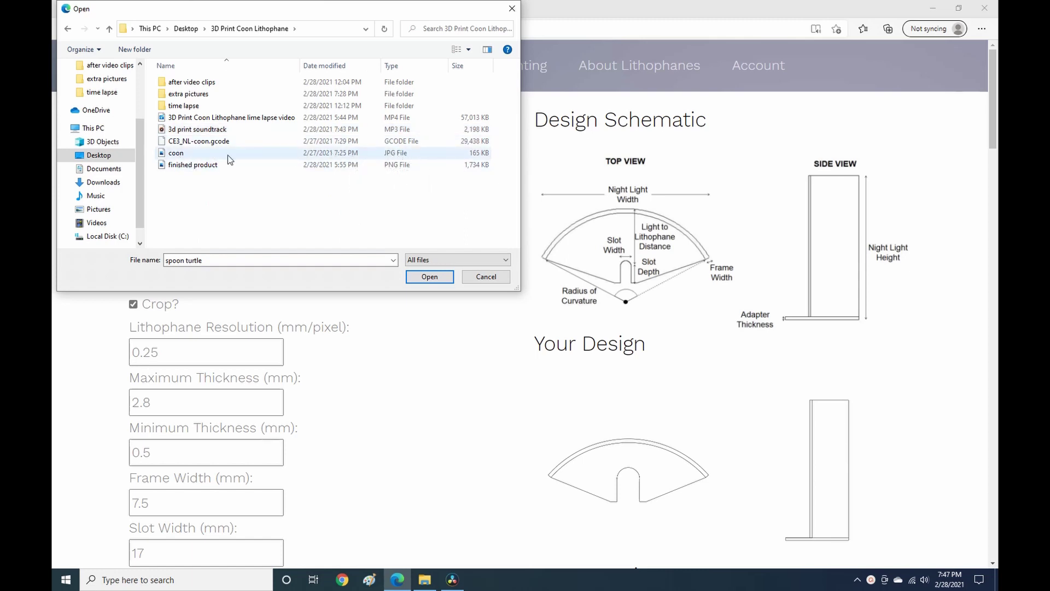
pyautogui.doubleClick(192, 154)
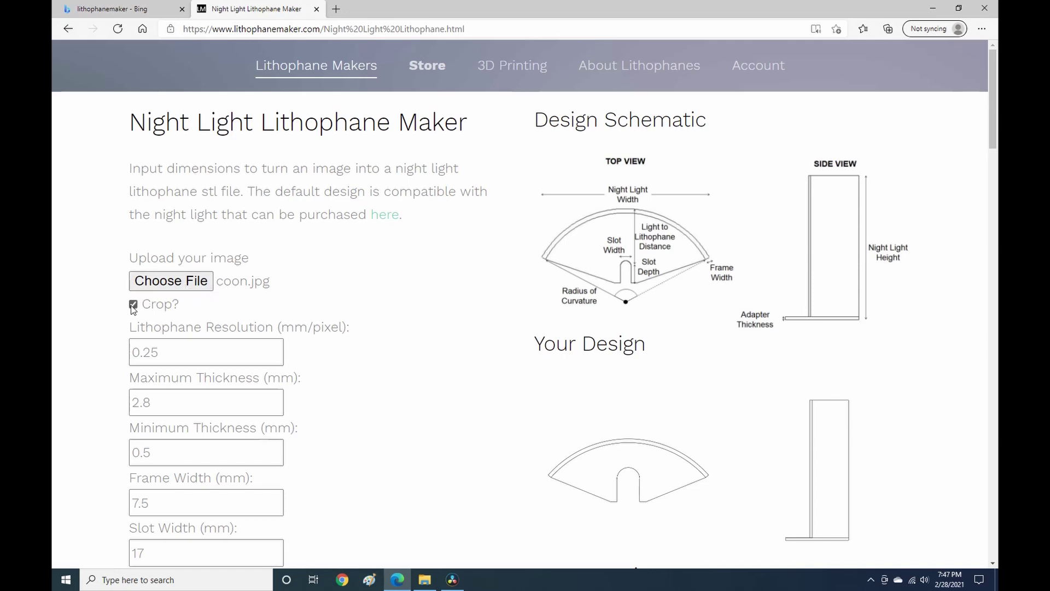
# - Enter an email address and create the night-light STL, downloading NL-coon (1).zip
pyautogui.scroll(-8, 514, 292)
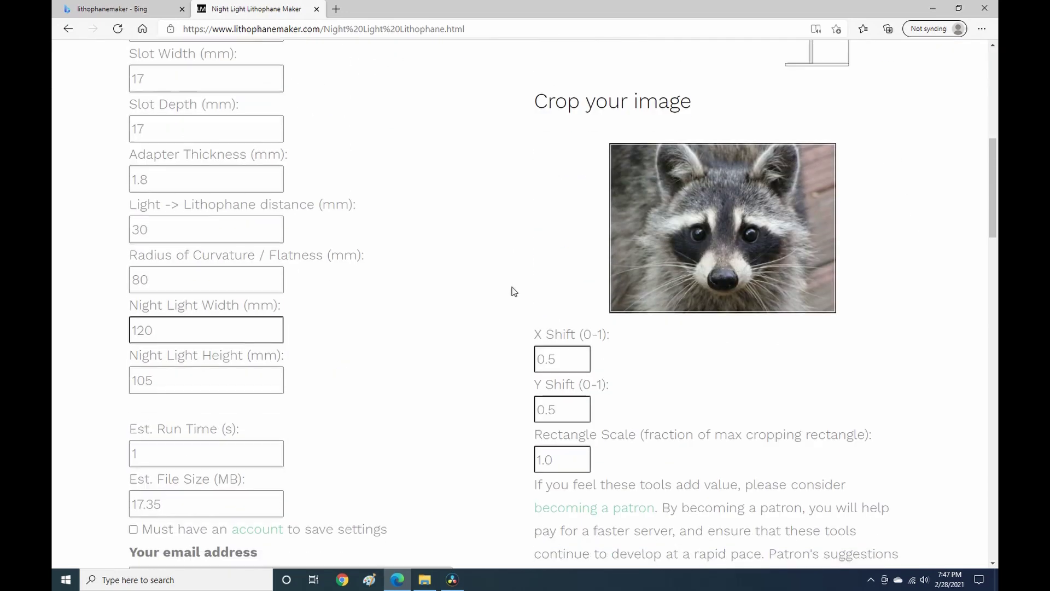
pyautogui.scroll(-4, 513, 292)
pyautogui.click(295, 342)
pyautogui.write('any')
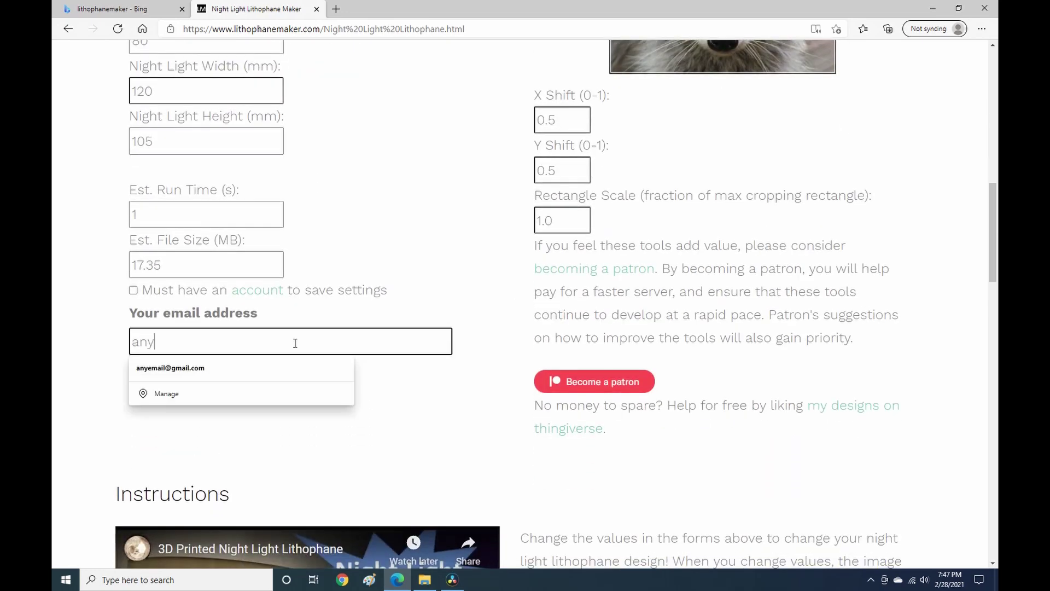
pyautogui.write('email@gmail.com')
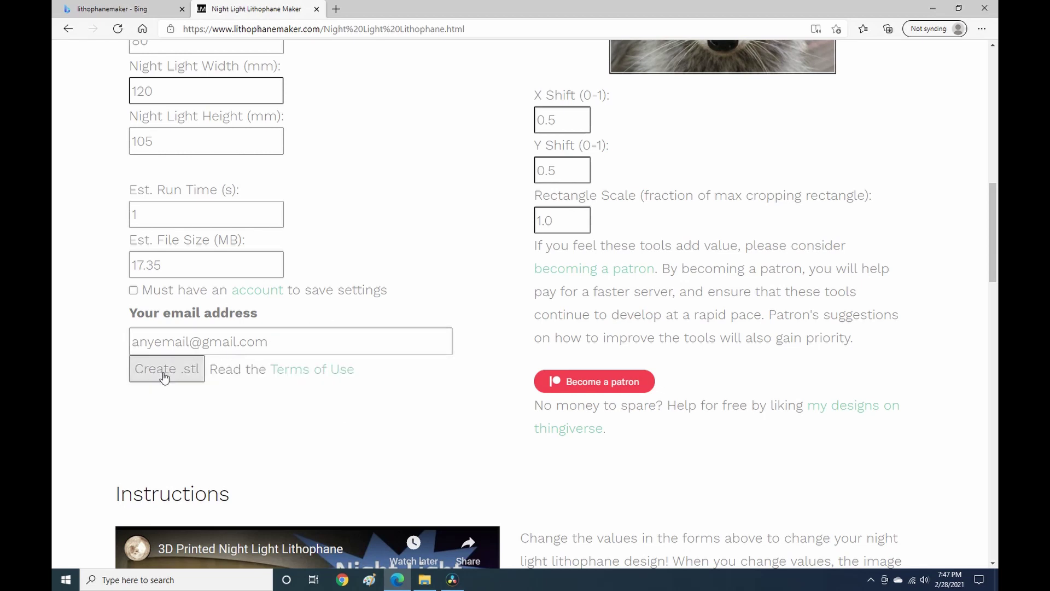
pyautogui.click(169, 374)
pyautogui.click(169, 374)
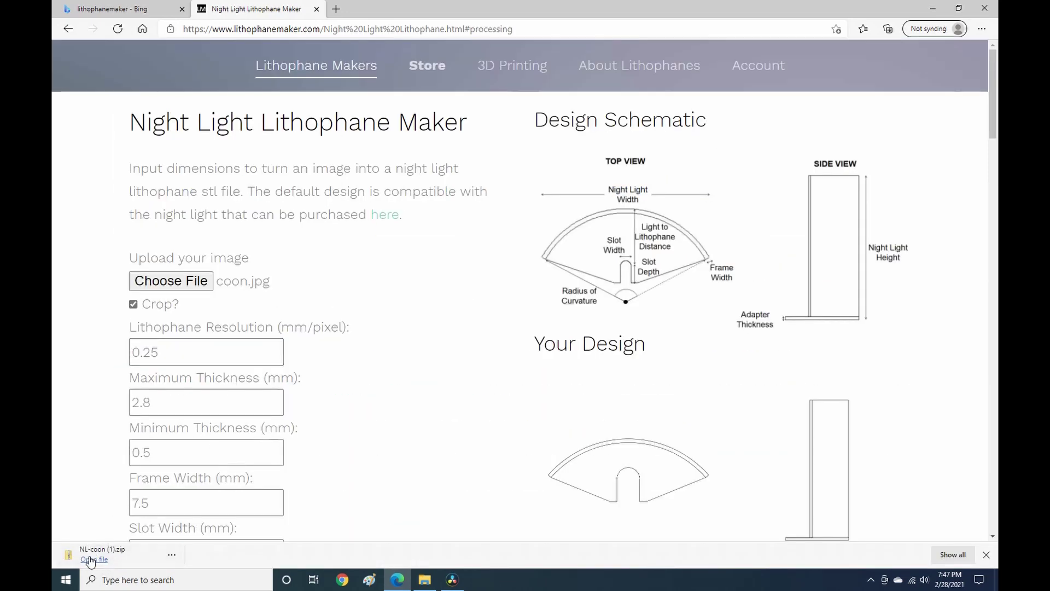
# - Open the NL-coon (1) zip and load its NL-coon STL into Ultimaker Cura
pyautogui.click(91, 558)
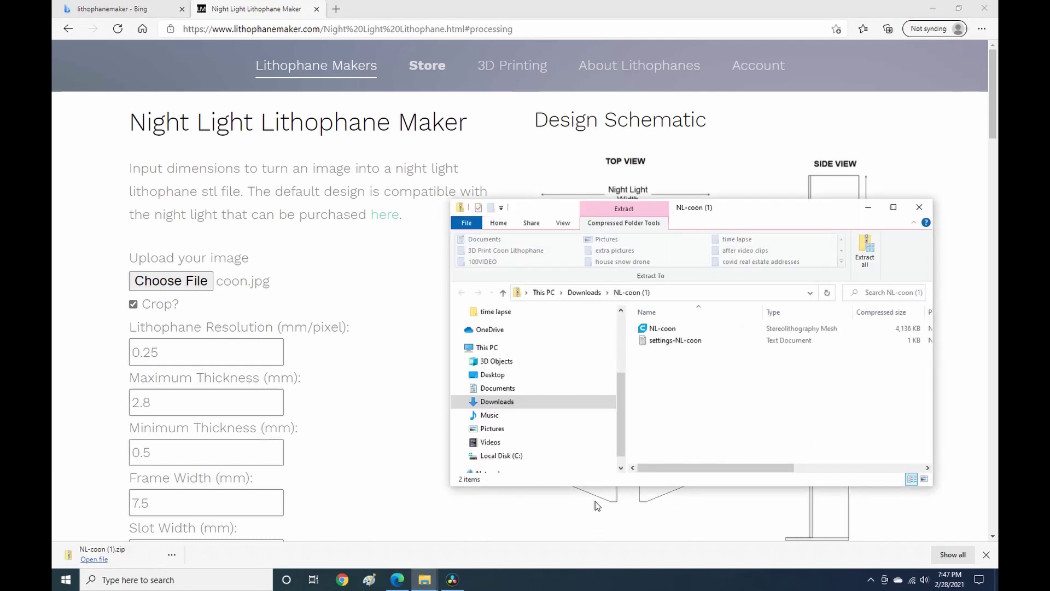
pyautogui.click(893, 207)
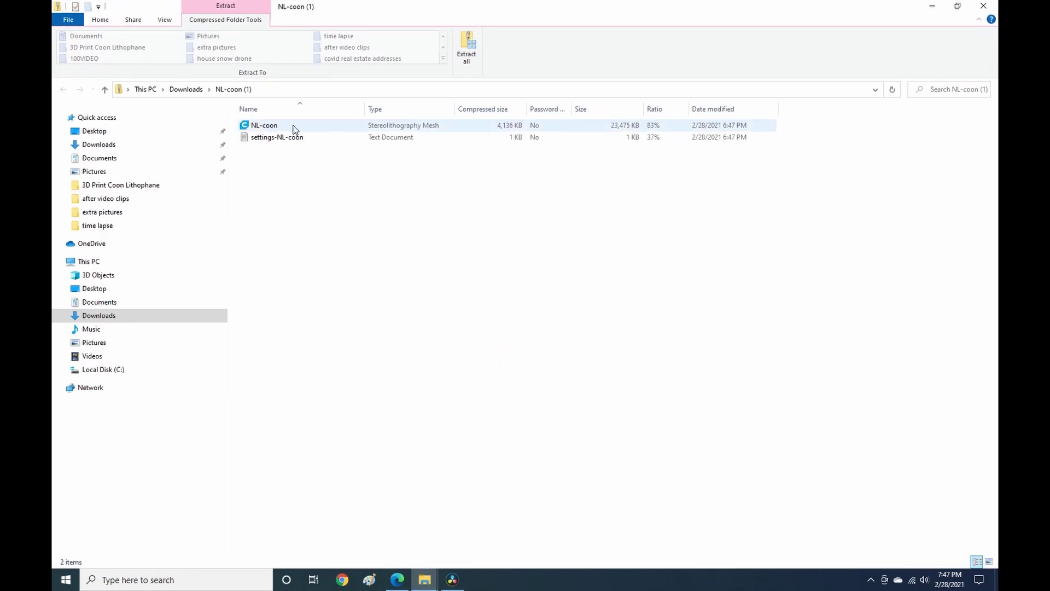
pyautogui.click(336, 127)
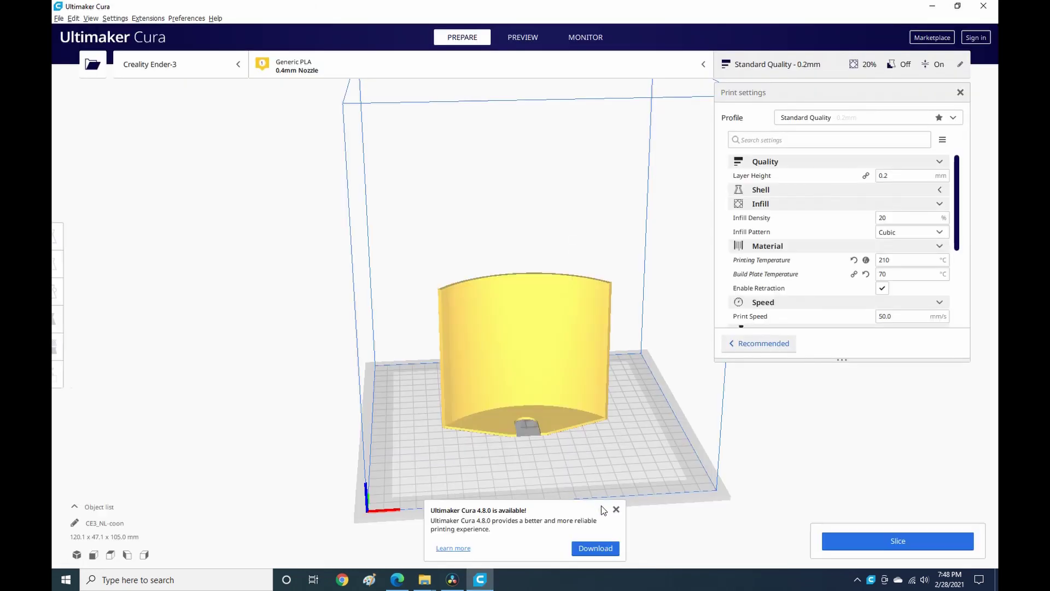
# - Dismiss the Cura 4.8.0 update notice and orbit around the raccoon lithophane
pyautogui.click(615, 510)
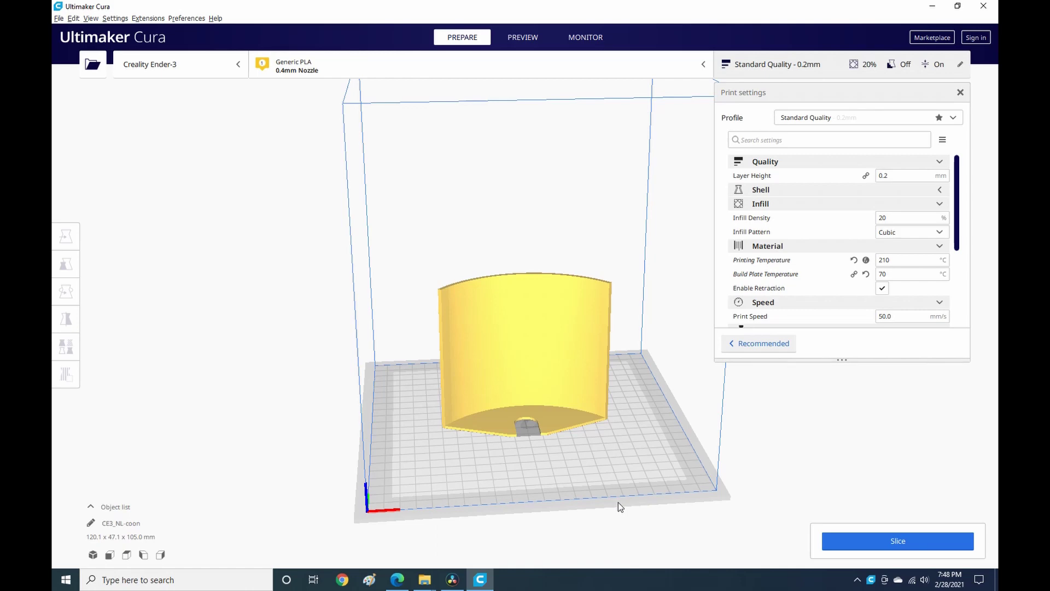
pyautogui.moveTo(656, 460); pyautogui.dragTo(453, 471, button='right')
pyautogui.moveTo(660, 437); pyautogui.dragTo(435, 431, button='right')
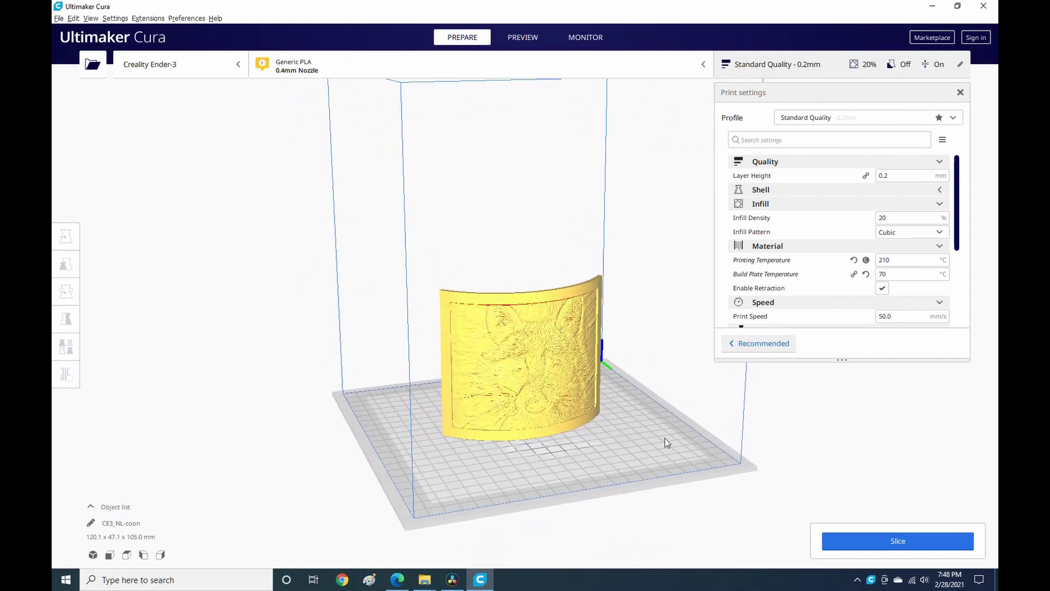
pyautogui.moveTo(664, 440); pyautogui.dragTo(610, 427, button='right')
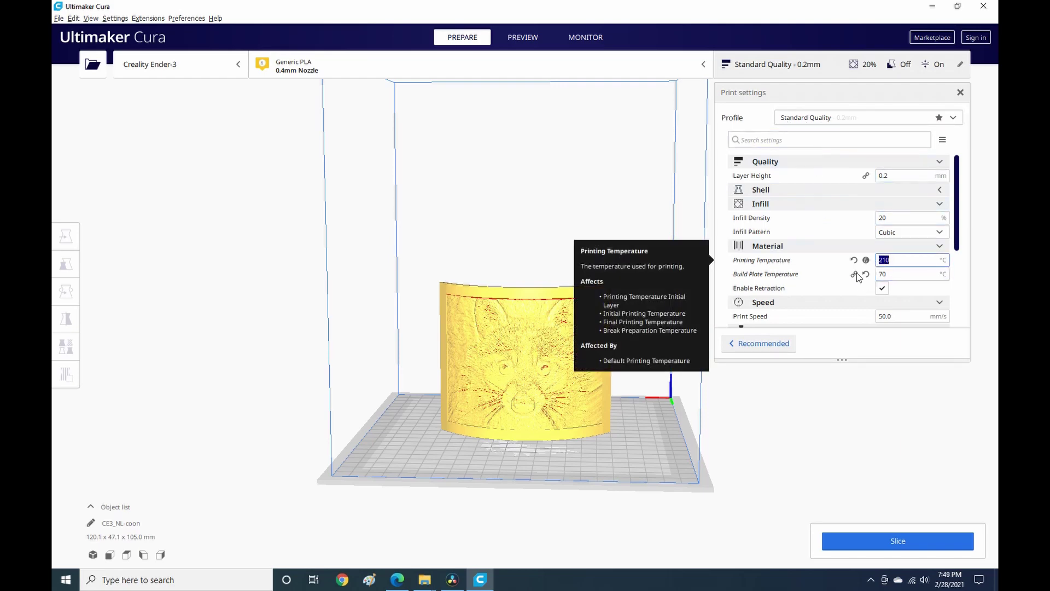
# - Leave nozzle at 210 °C and plate at 70 °C, and choose Raft adhesion
pyautogui.click(897, 259)
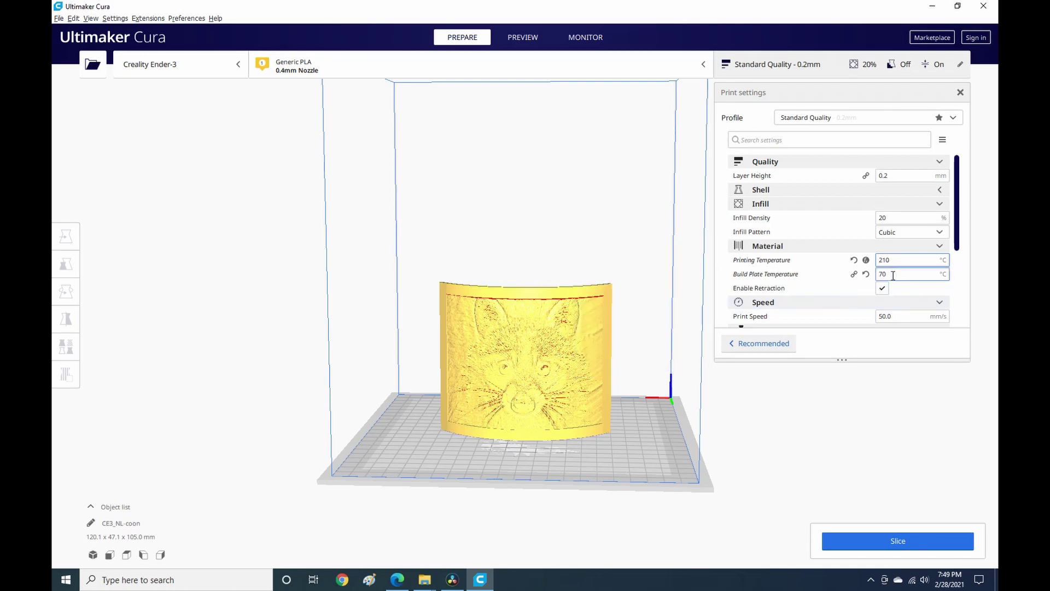
pyautogui.doubleClick(892, 275)
pyautogui.click(899, 274)
pyautogui.moveTo(958, 235); pyautogui.dragTo(957, 321)
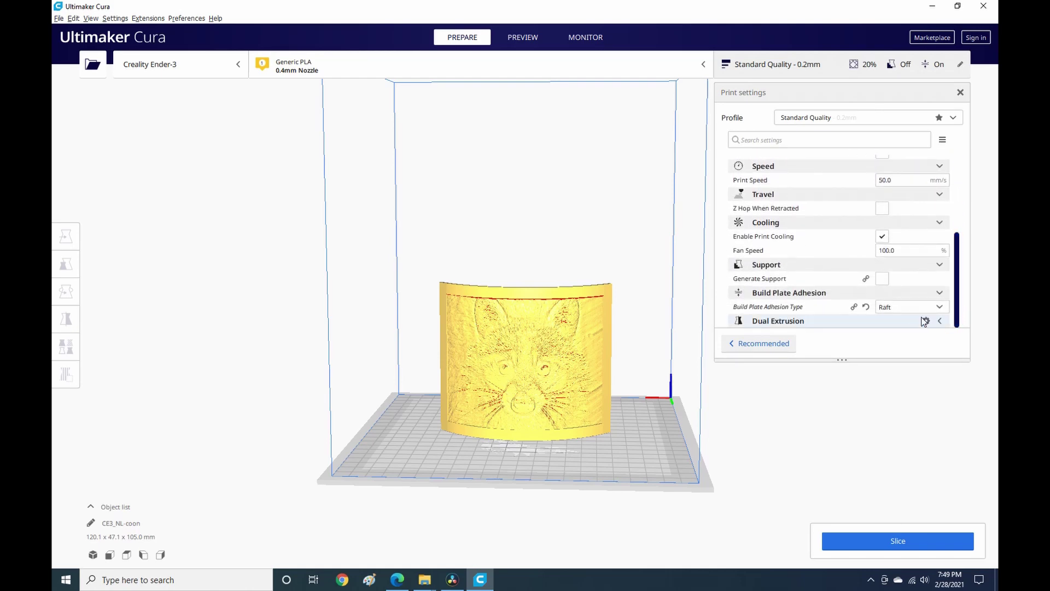
pyautogui.click(886, 311)
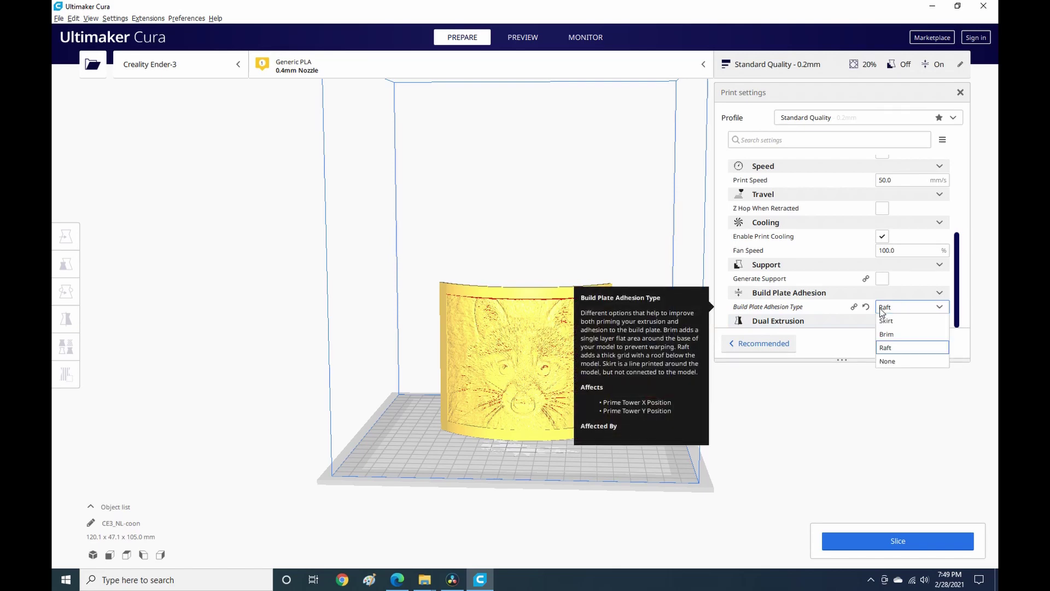
pyautogui.click(888, 350)
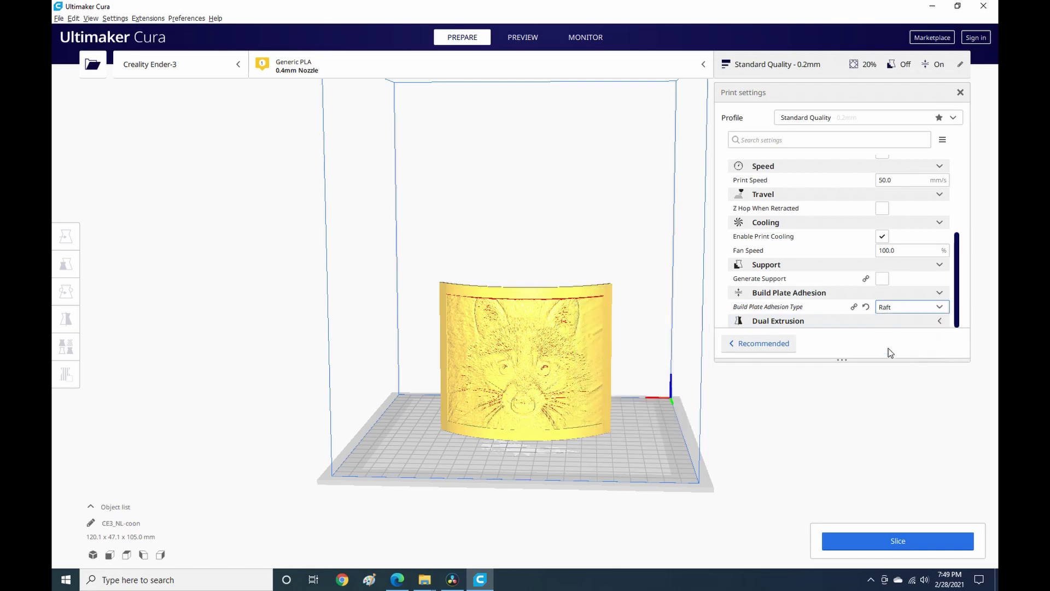
# - Slice the model (7 h 34 min, 49 g), save CE3_NL-coon.gcode, and show its folder
pyautogui.click(849, 540)
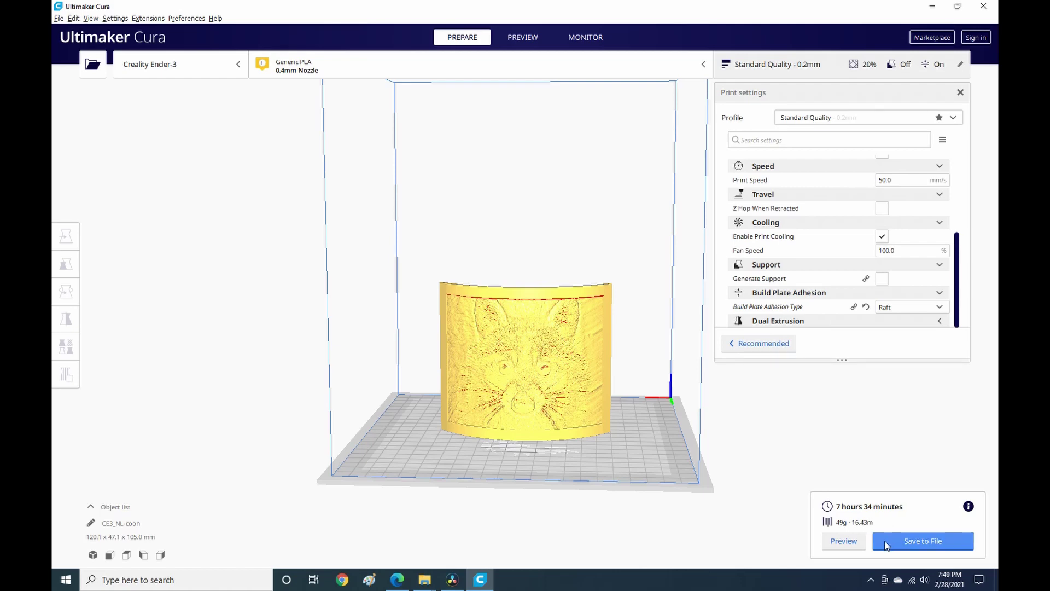
pyautogui.click(886, 545)
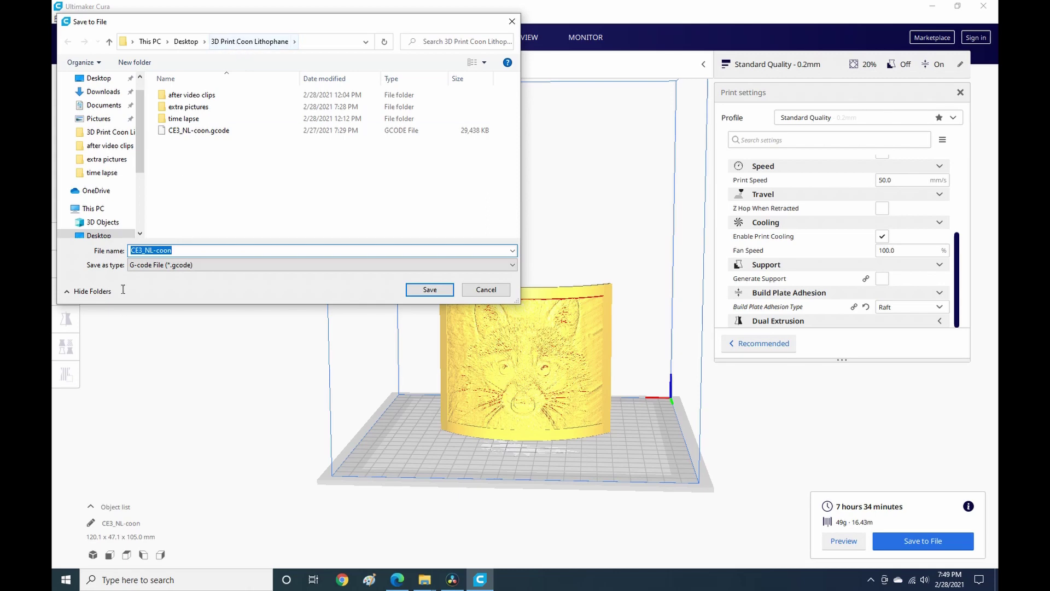
pyautogui.click(430, 289)
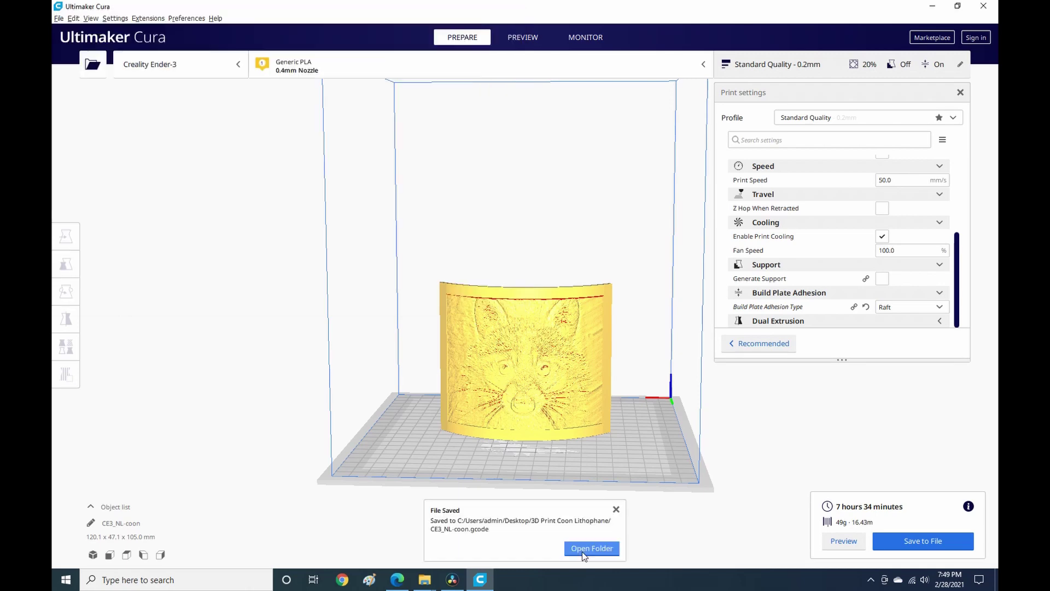
pyautogui.click(582, 550)
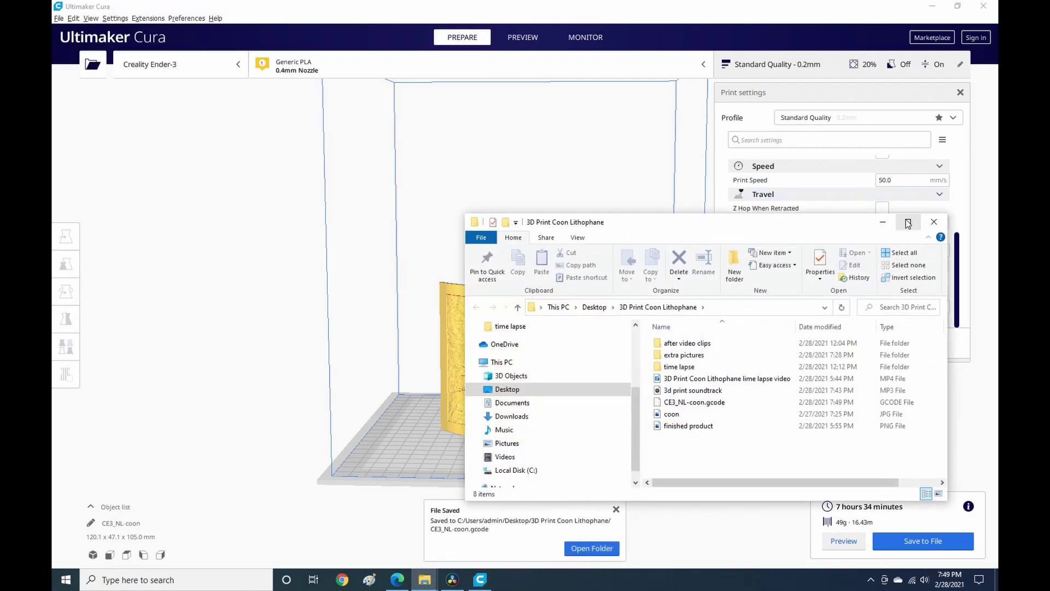
pyautogui.click(907, 222)
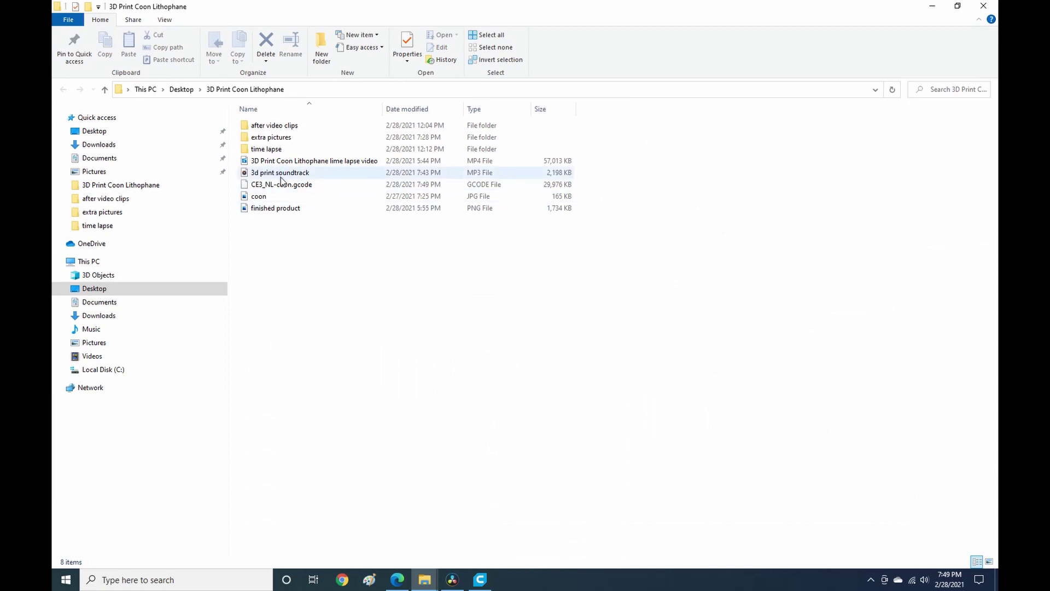